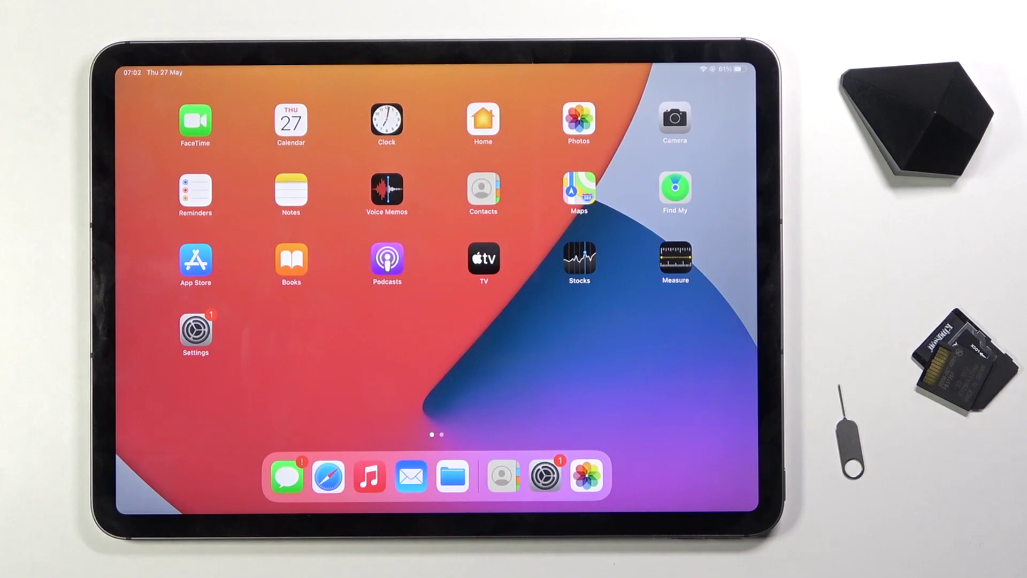
Step: Open Settings from the dock and switch Do Not Disturb on
{"action": "left_click", "coordinate": [545, 478]}
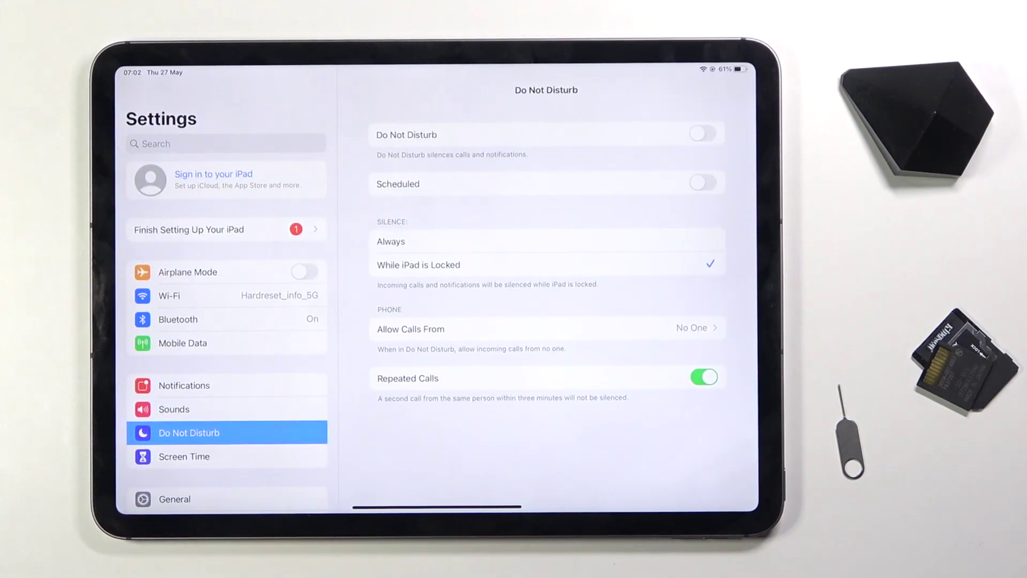
{"action": "left_click", "coordinate": [701, 134]}
Step: Enable the Scheduled toggle so Do Not Disturb runs 22:00 to 07:00
{"action": "left_click", "coordinate": [702, 183]}
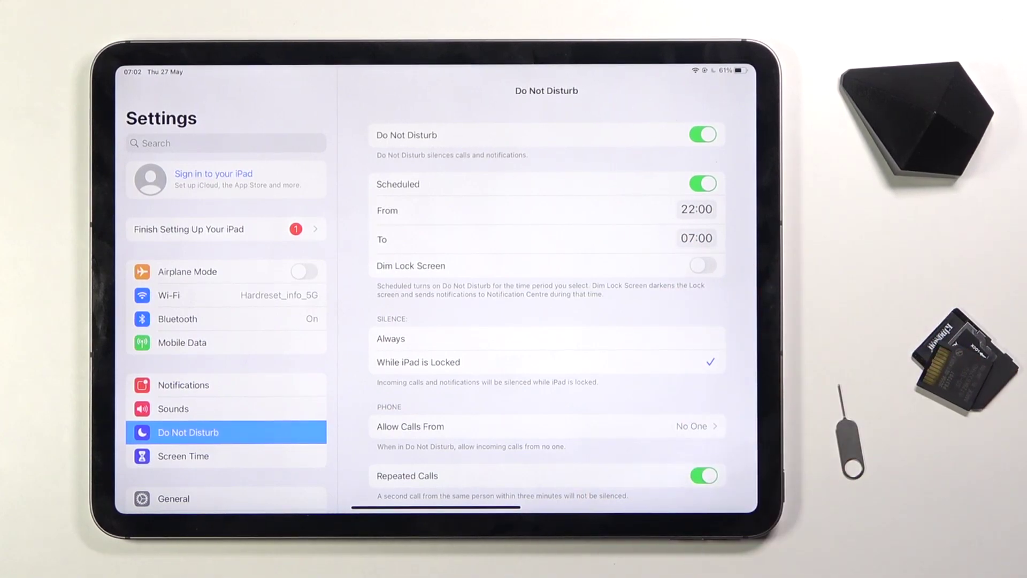
{"action": "scroll", "coordinate": [658, 322], "scroll_direction": "down", "scroll_amount": 1}
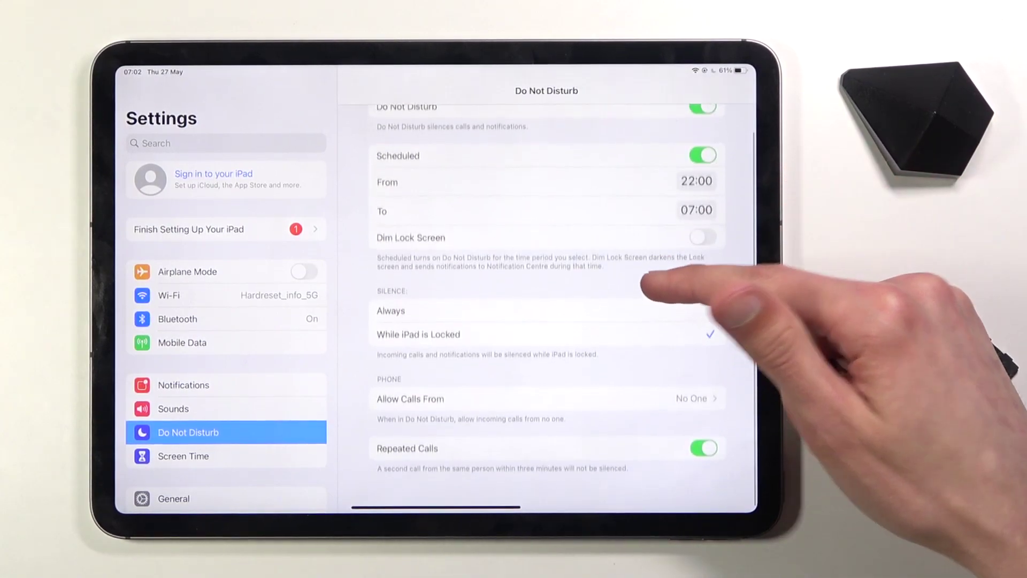
{"action": "scroll", "coordinate": [666, 289], "scroll_direction": "up", "scroll_amount": 1}
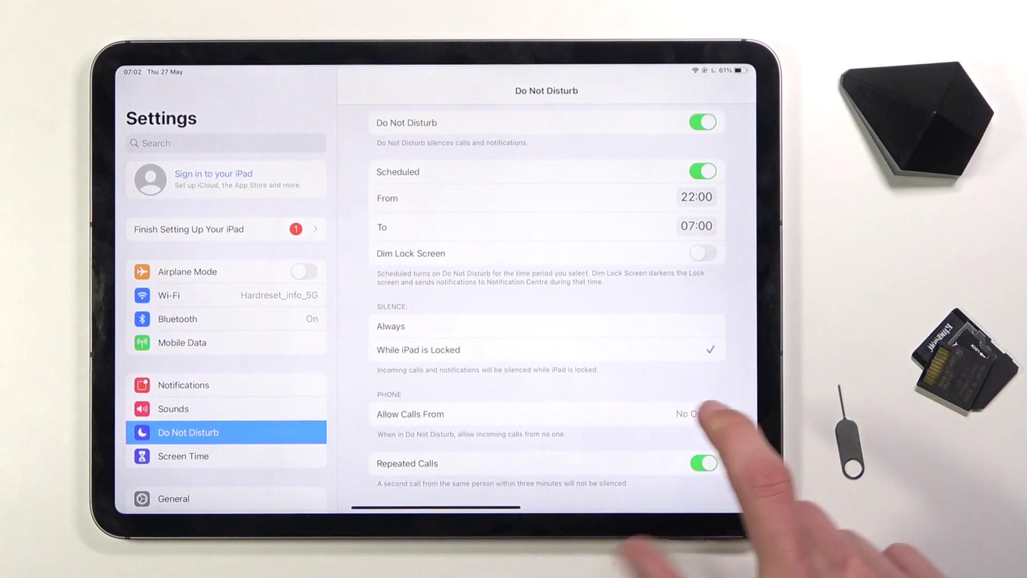
Step: Review the Allow Calls From options, then go back to the Do Not Disturb page
{"action": "left_click", "coordinate": [690, 413]}
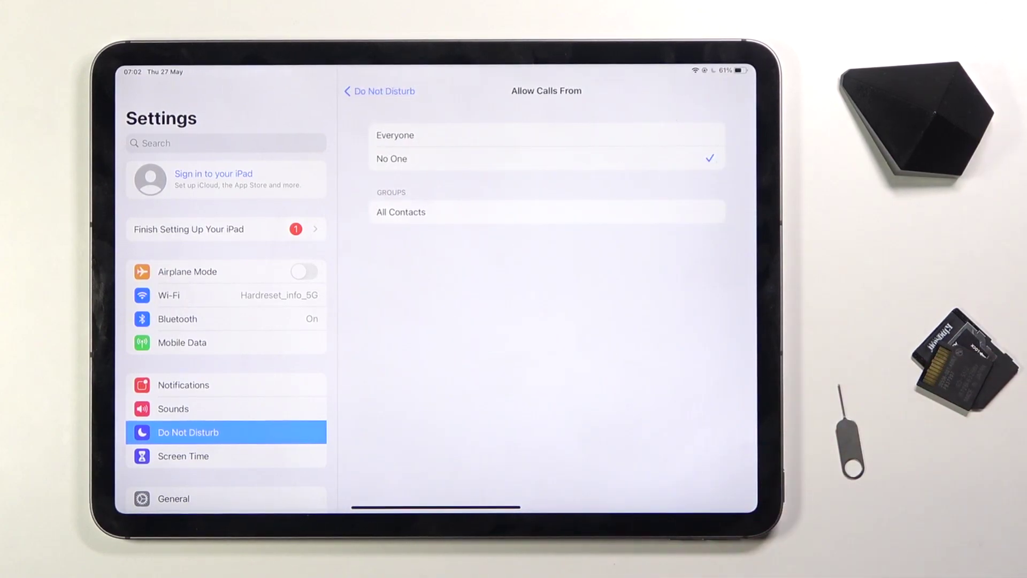
{"action": "left_click", "coordinate": [379, 90]}
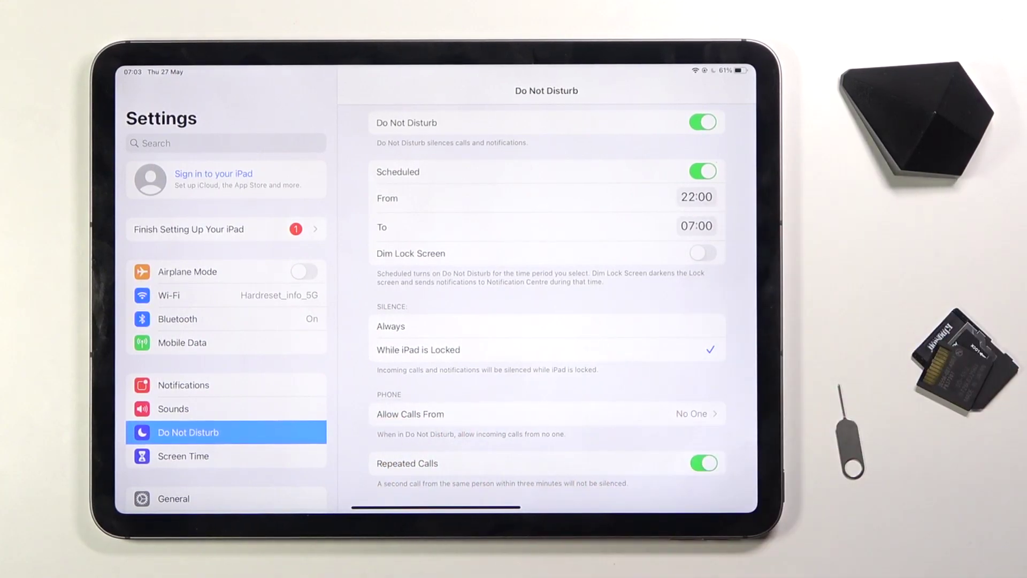
Step: Switch Do Not Disturb off, keeping its schedule, and swipe up to the Home Screen
{"action": "left_click", "coordinate": [702, 122]}
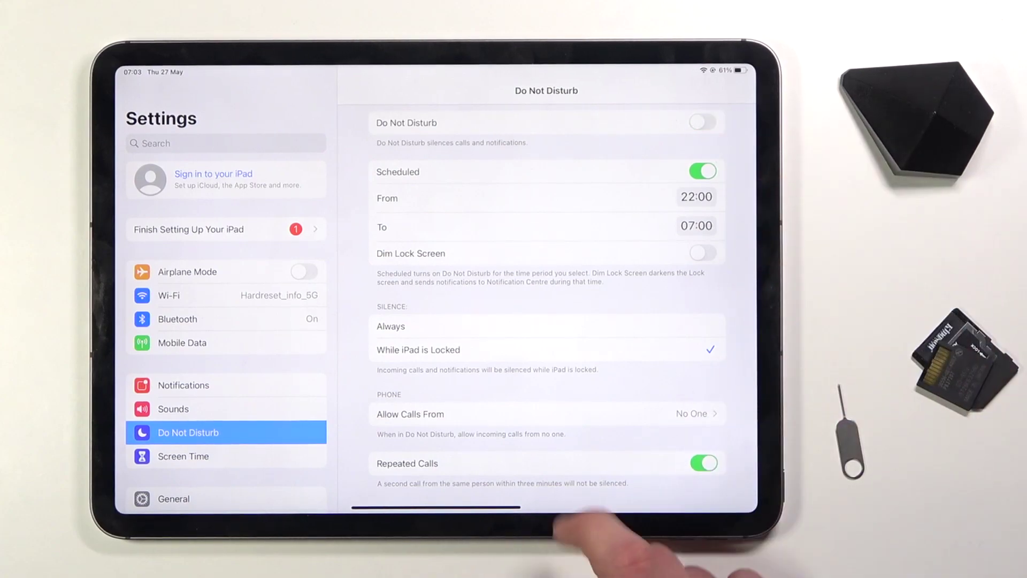
{"action": "left_click_drag", "start_coordinate": [481, 507], "coordinate": [481, 321]}
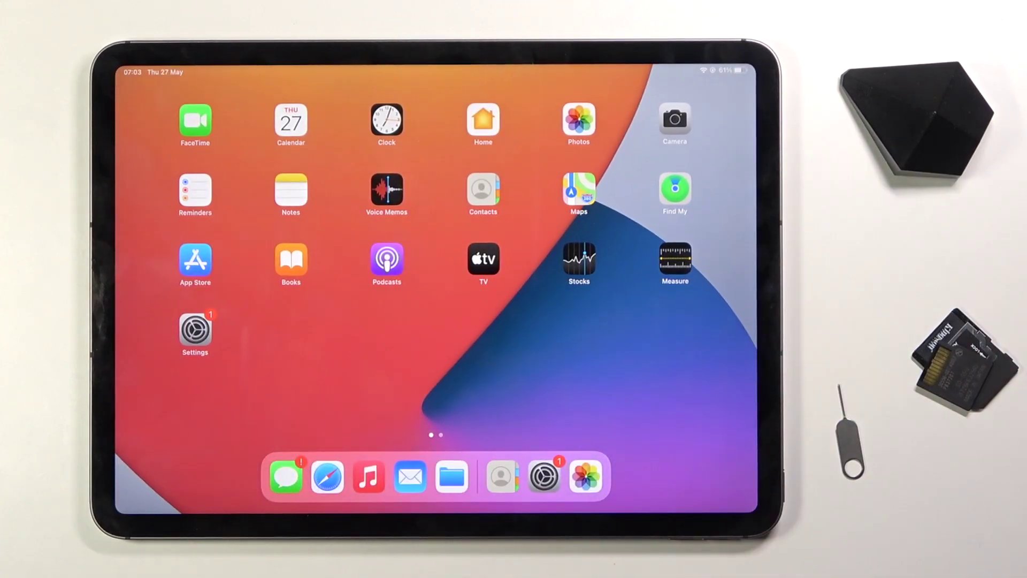